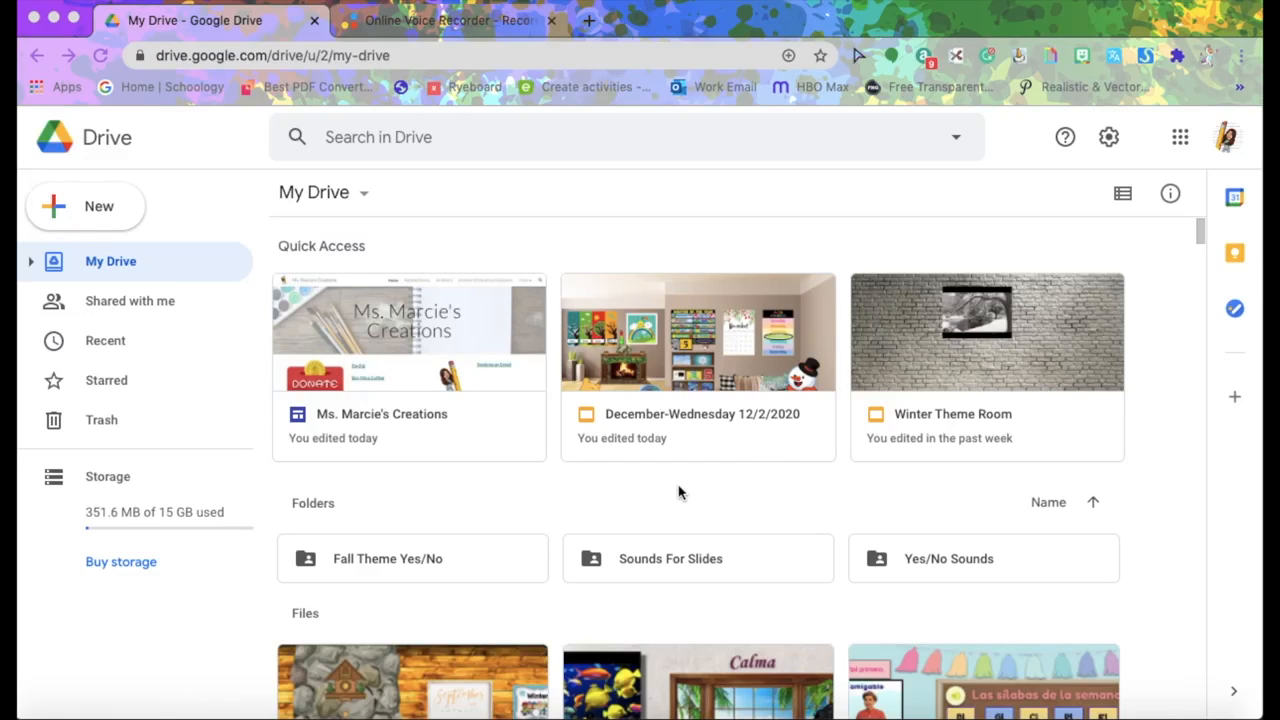
Create a new folder named Audio for Slides in My Drive
{"action": "left_click", "coordinate": [99, 213]}
{"action": "left_click", "coordinate": [105, 214]}
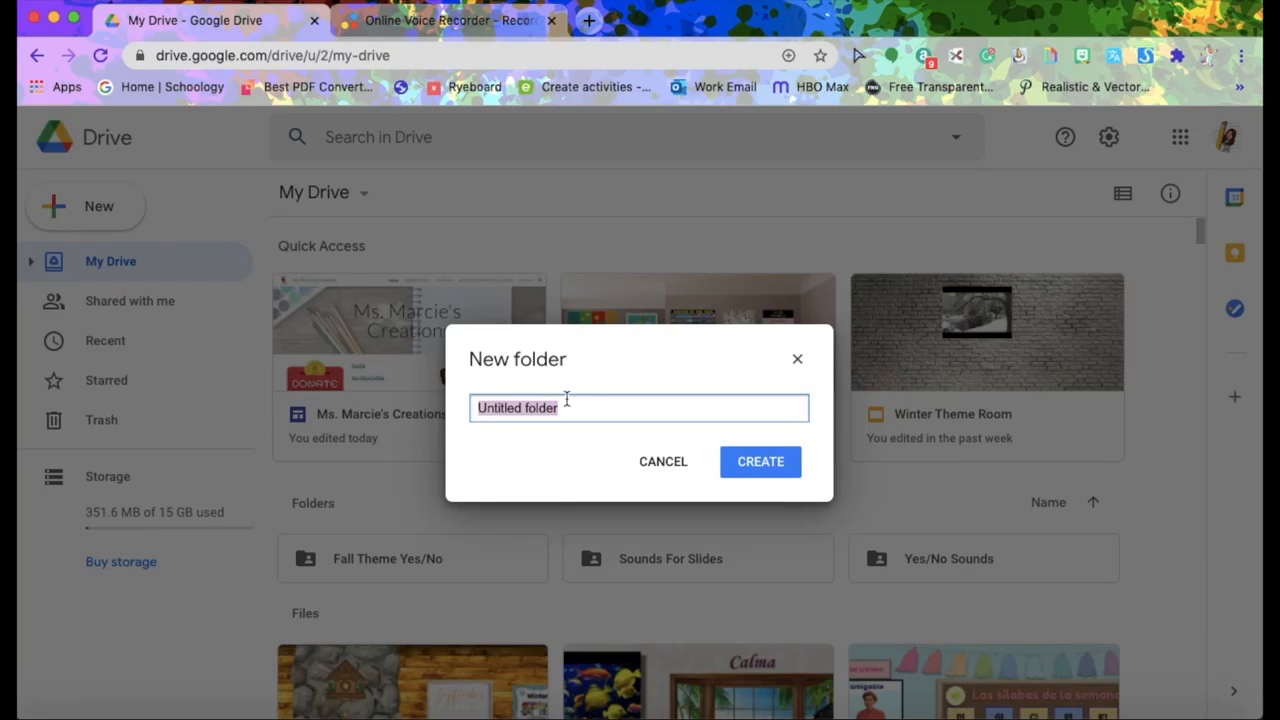
{"action": "type", "text": "Au"}
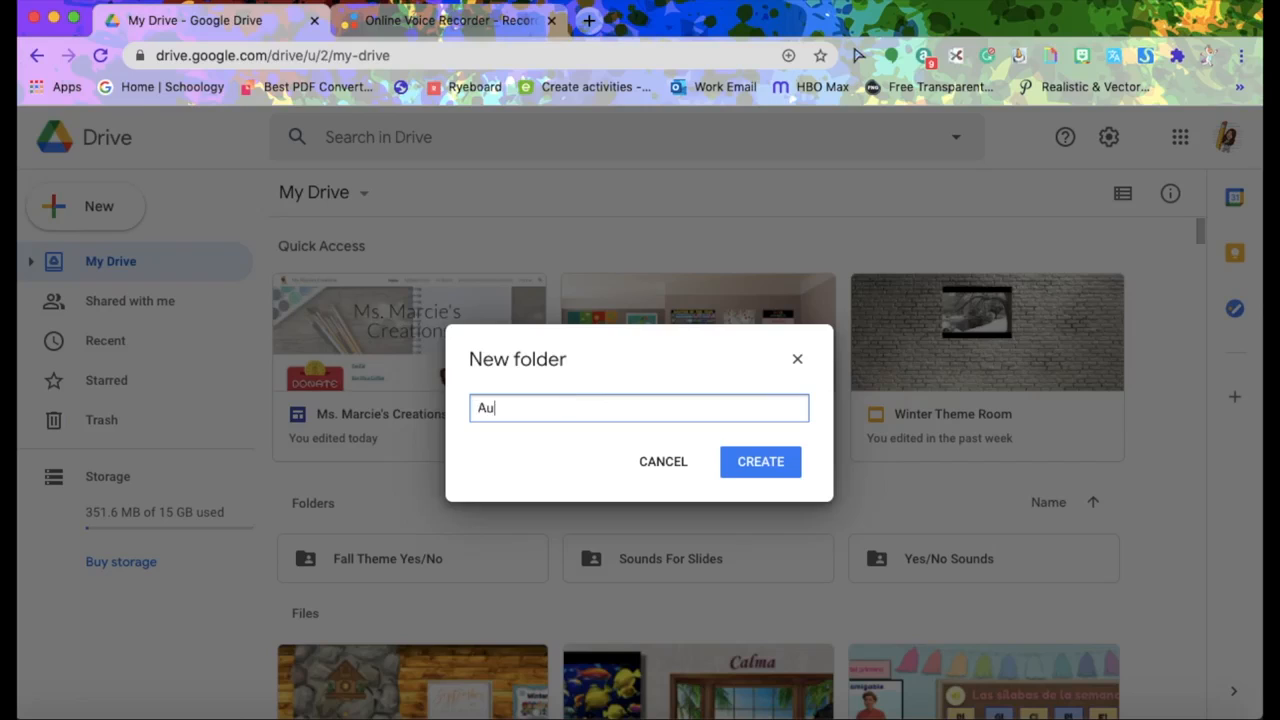
{"action": "key", "text": "BackSpace"}
{"action": "key", "text": "BackSpace"}
{"action": "left_click", "coordinate": [776, 470]}
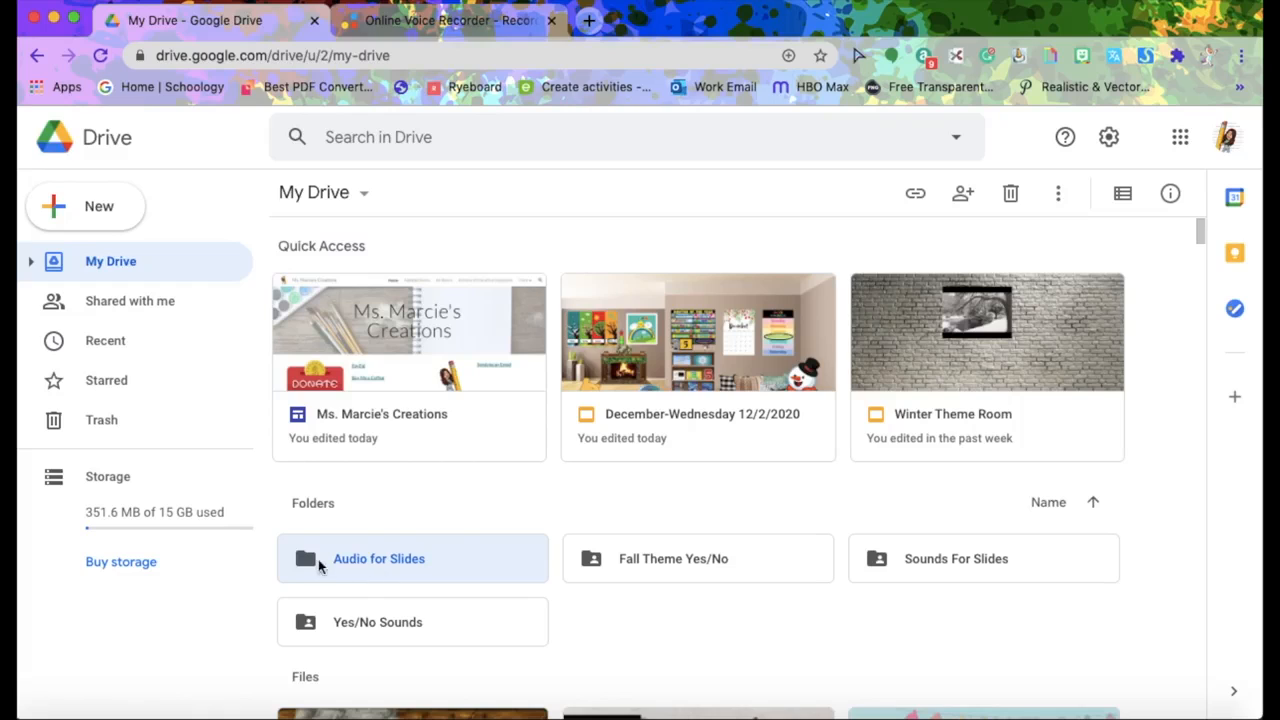
Open the Audio for Slides folder and share it with anyone with the link as viewer
{"action": "double_click", "coordinate": [360, 563]}
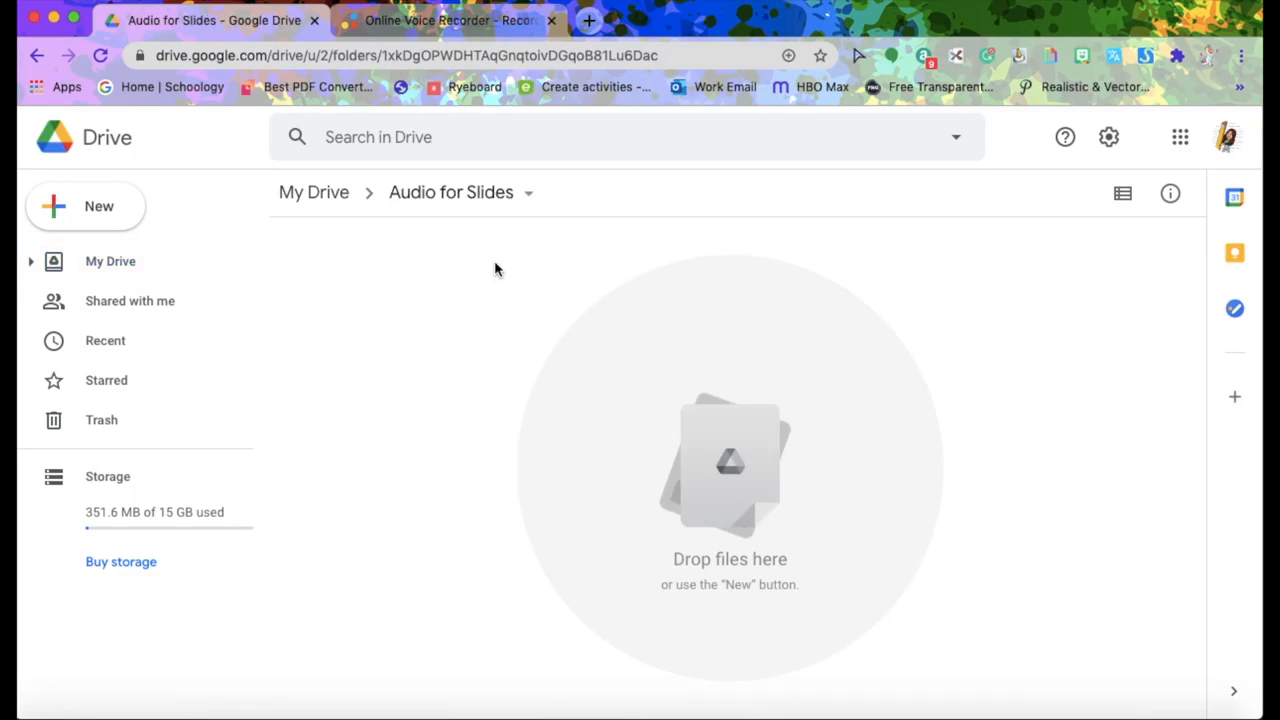
{"action": "left_click", "coordinate": [528, 195]}
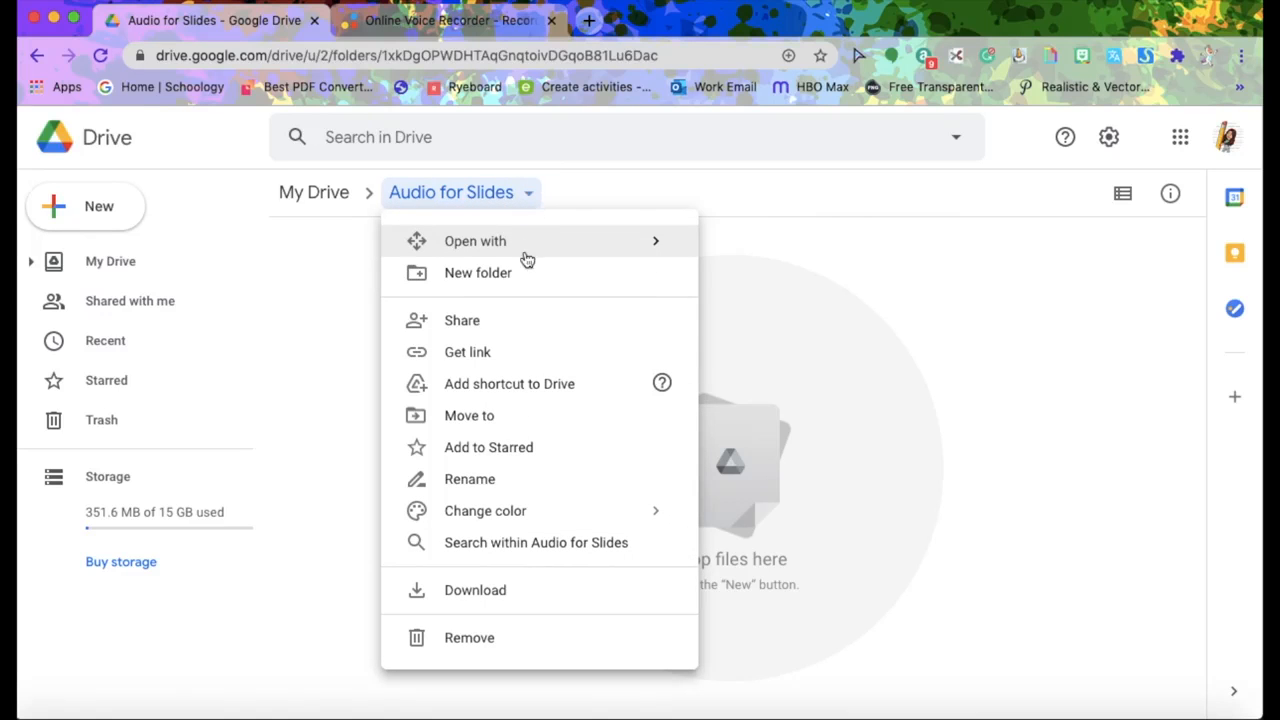
{"action": "left_click", "coordinate": [484, 328]}
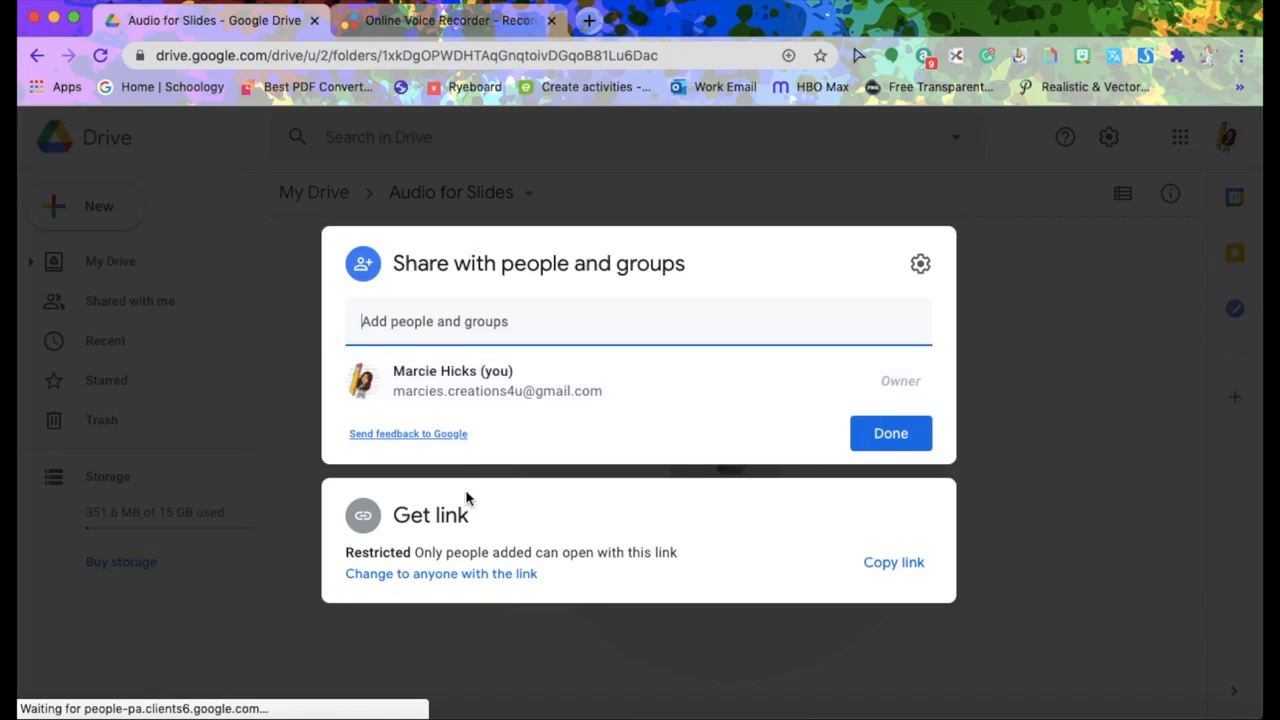
{"action": "left_click", "coordinate": [474, 575]}
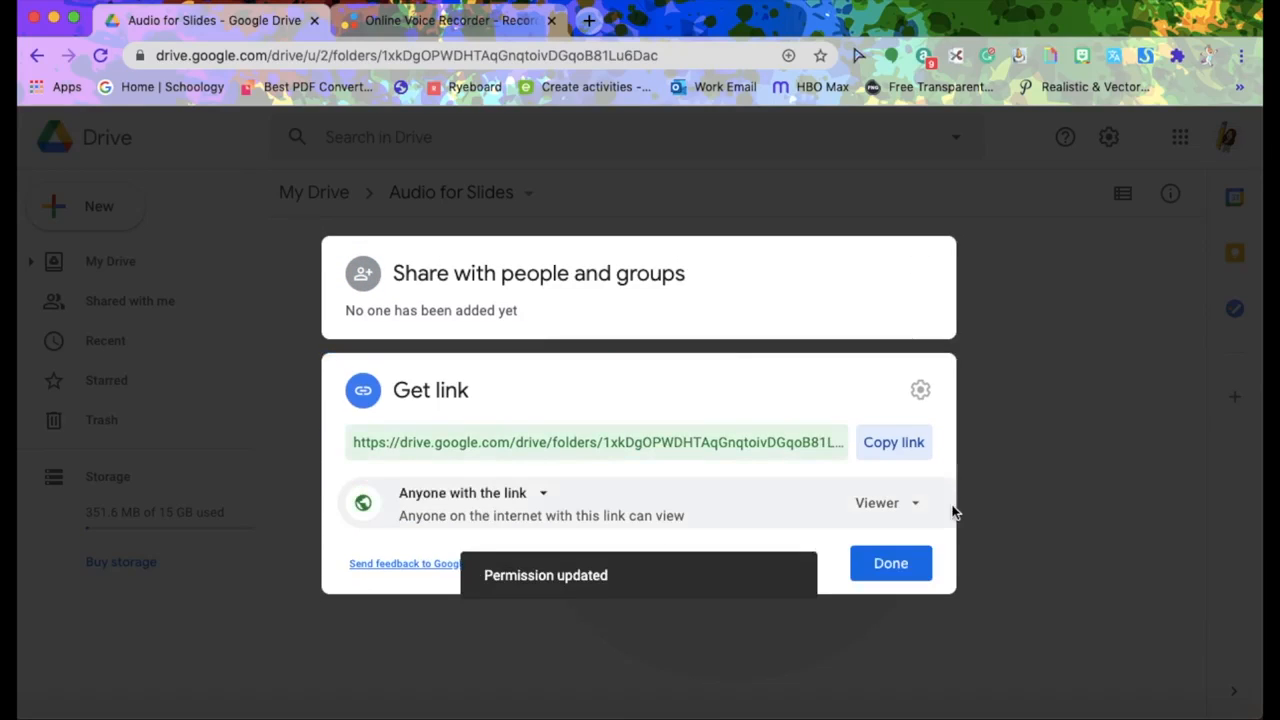
{"action": "left_click", "coordinate": [888, 560]}
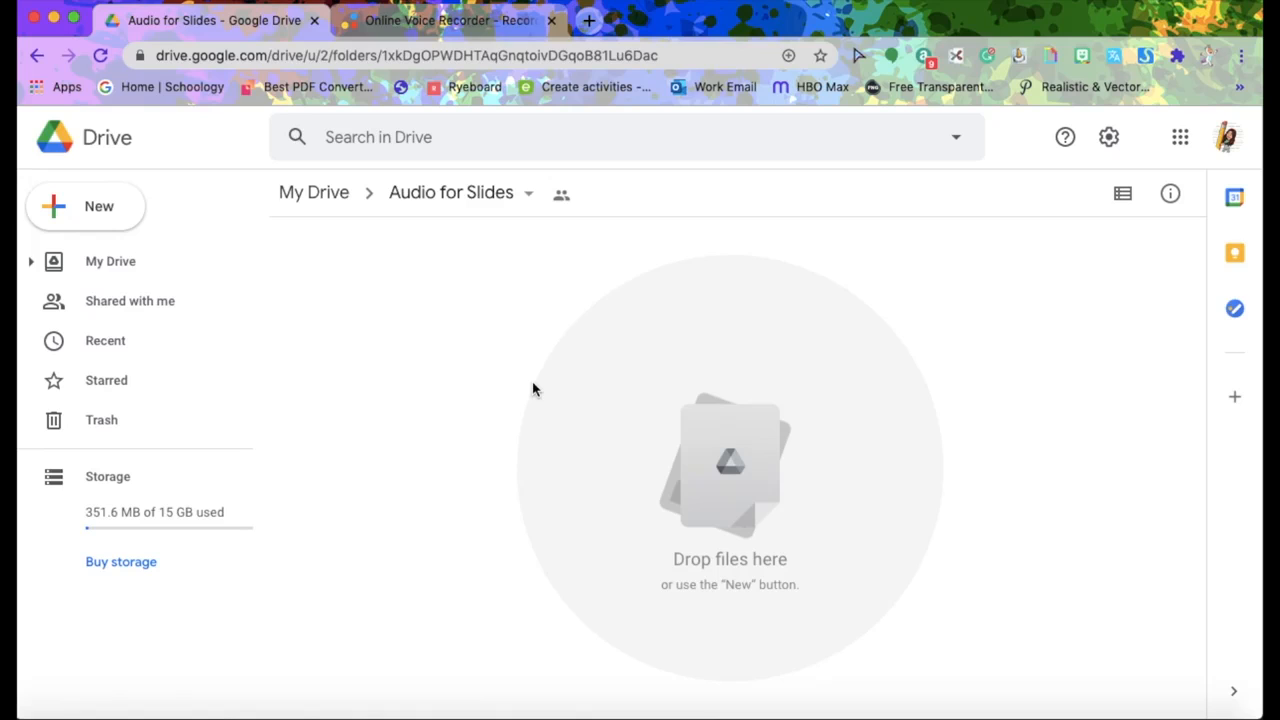
Switch to Online Voice Recorder, record a short voice clip and trim its start to 00:00.6
{"action": "left_click", "coordinate": [420, 24]}
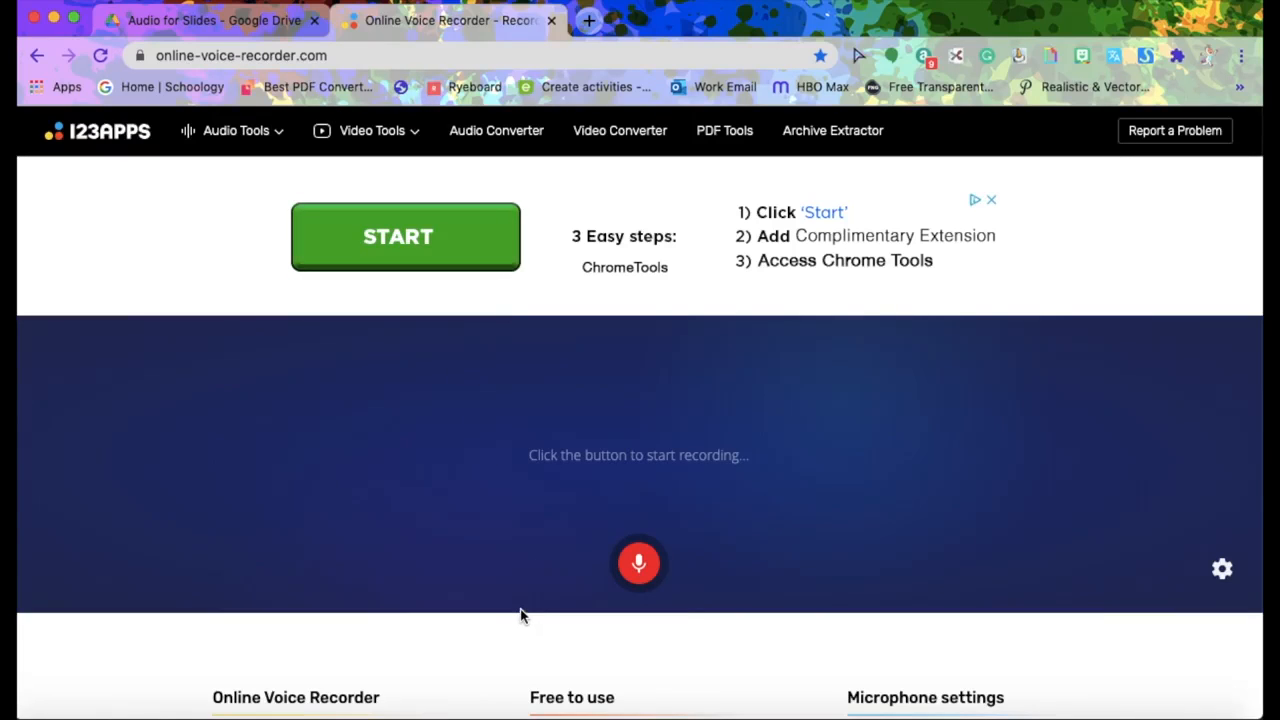
{"action": "left_click", "coordinate": [638, 565]}
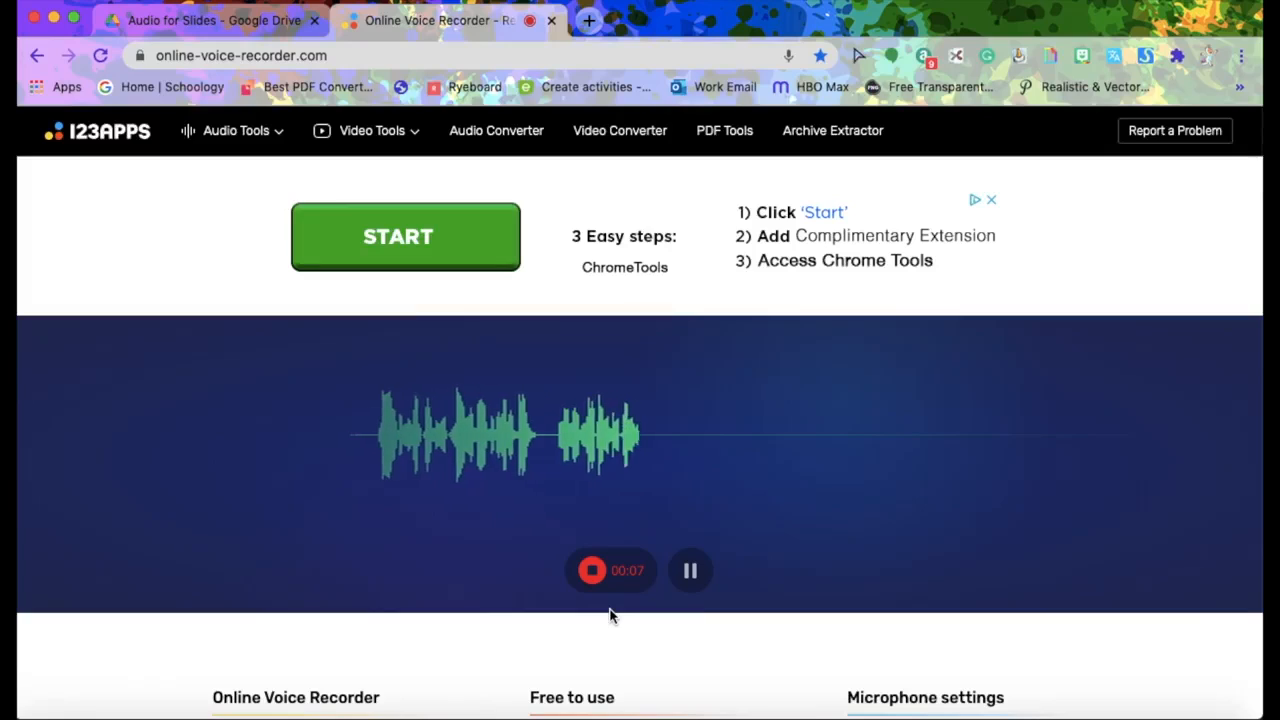
{"action": "left_click", "coordinate": [592, 578]}
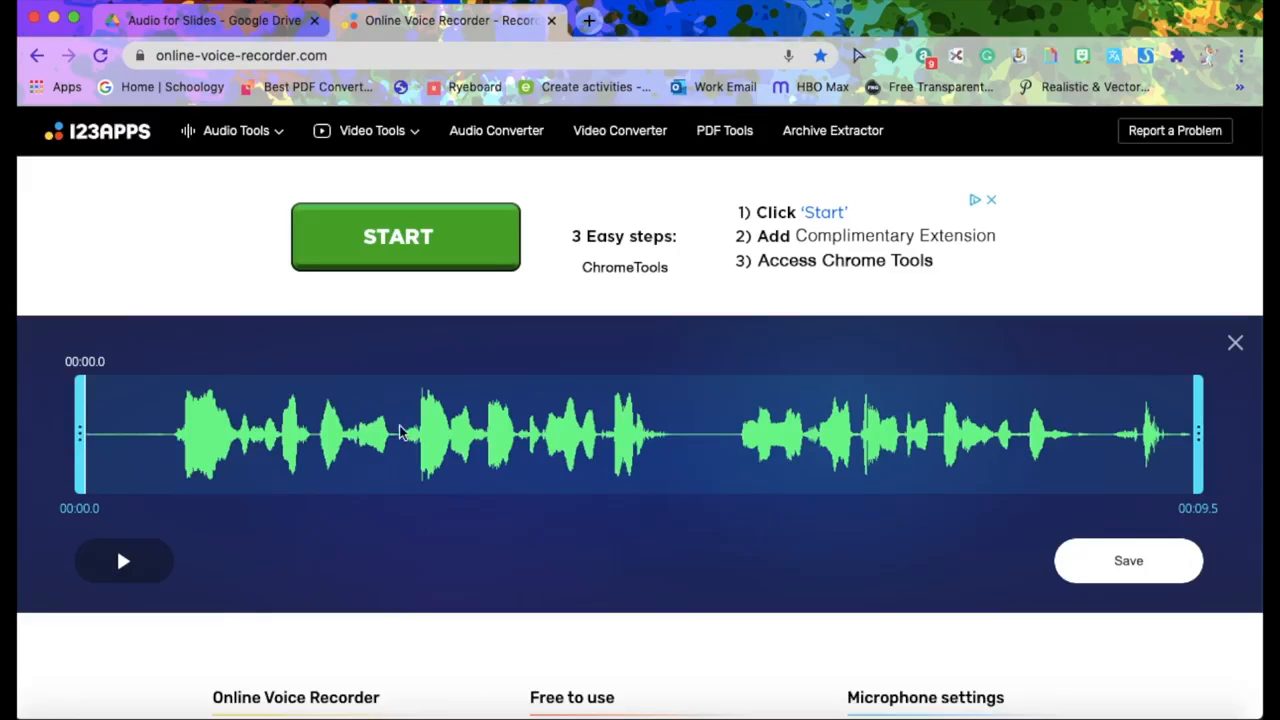
{"action": "left_click_drag", "start_coordinate": [80, 432], "coordinate": [153, 431]}
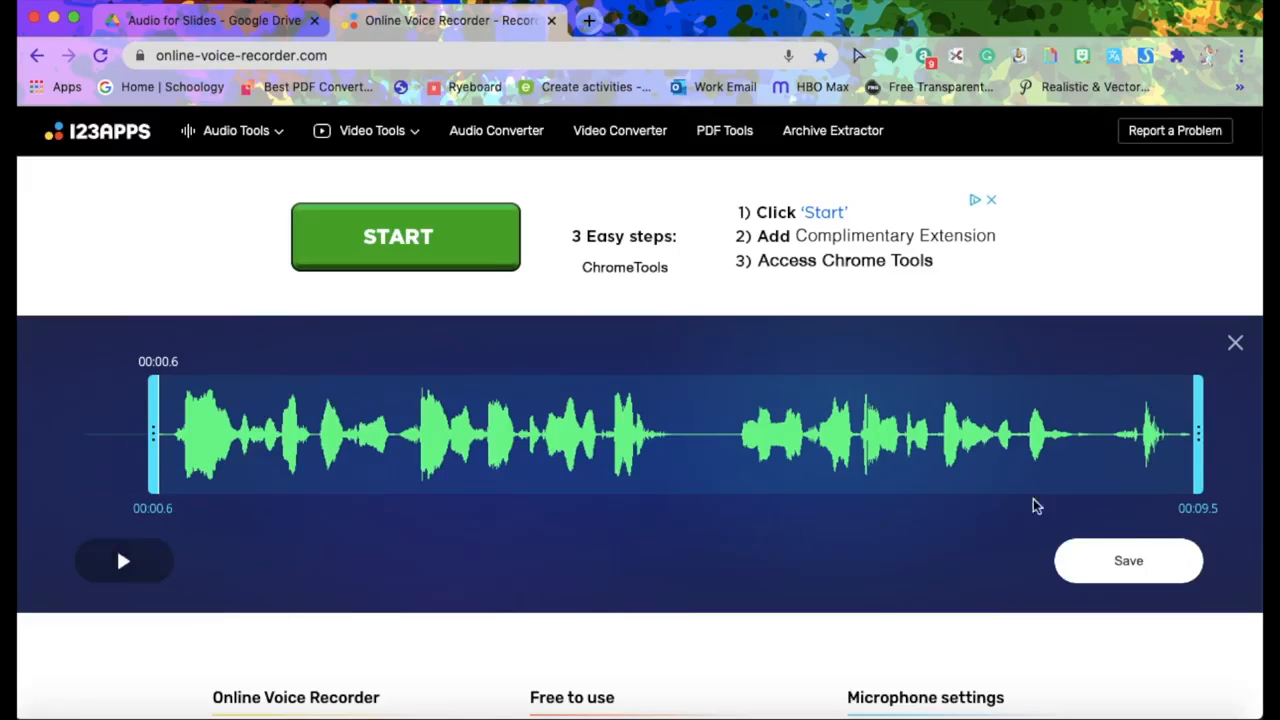
Save the trimmed recording as an MP3 and upload it to the Audio for Slides folder in Google Drive
{"action": "left_click", "coordinate": [1157, 572]}
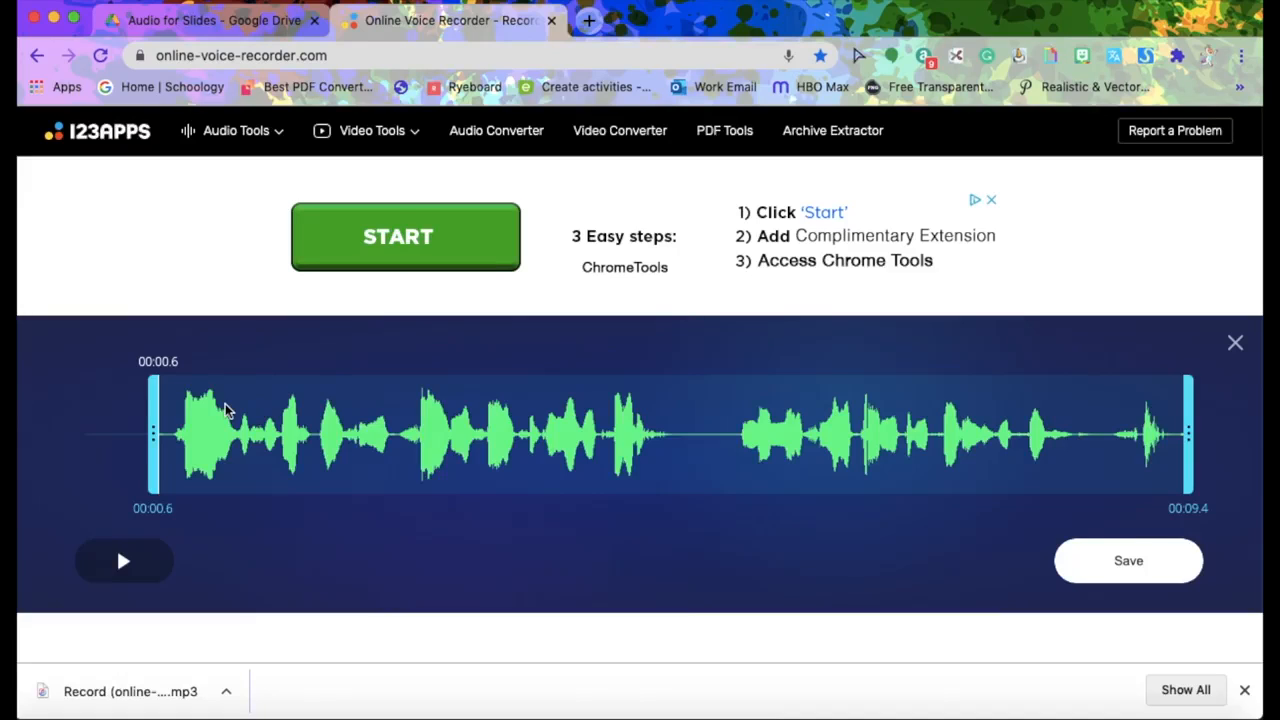
{"action": "left_click", "coordinate": [220, 24]}
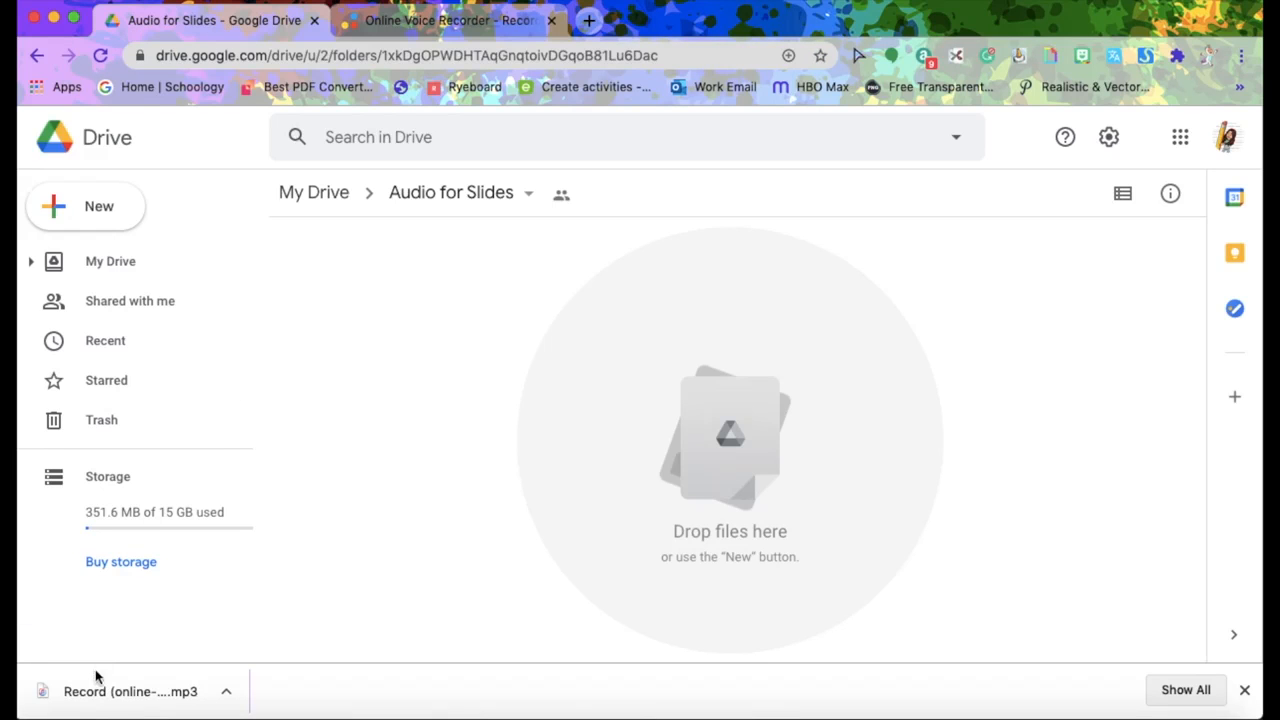
{"action": "left_click_drag", "start_coordinate": [97, 699], "coordinate": [600, 432]}
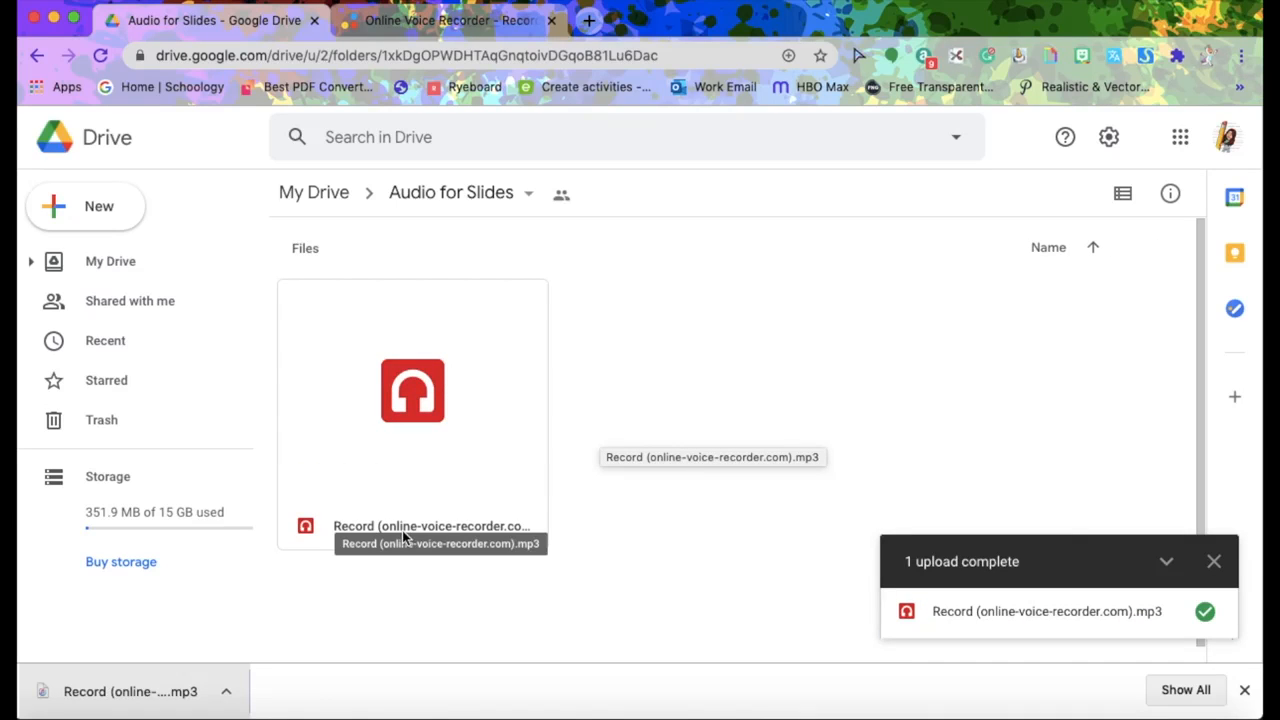
Rename the uploaded recording to HowTo.mp3
{"action": "right_click", "coordinate": [402, 530]}
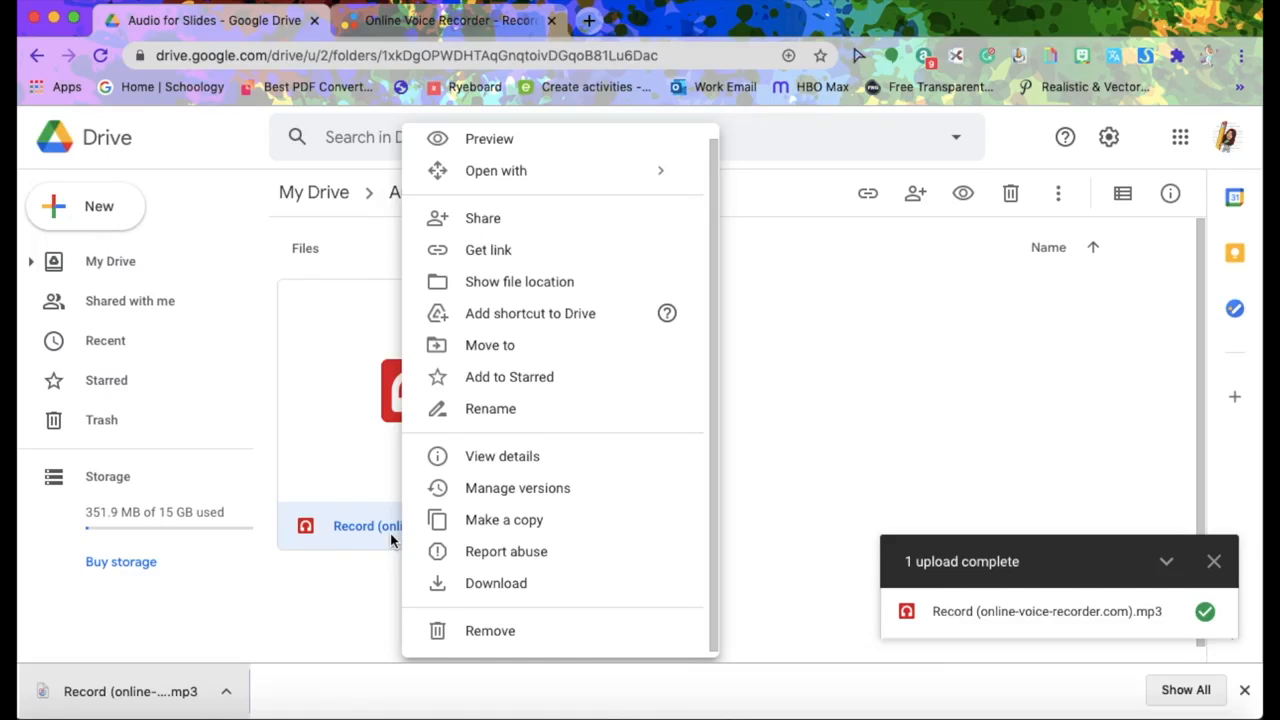
{"action": "left_click", "coordinate": [510, 407]}
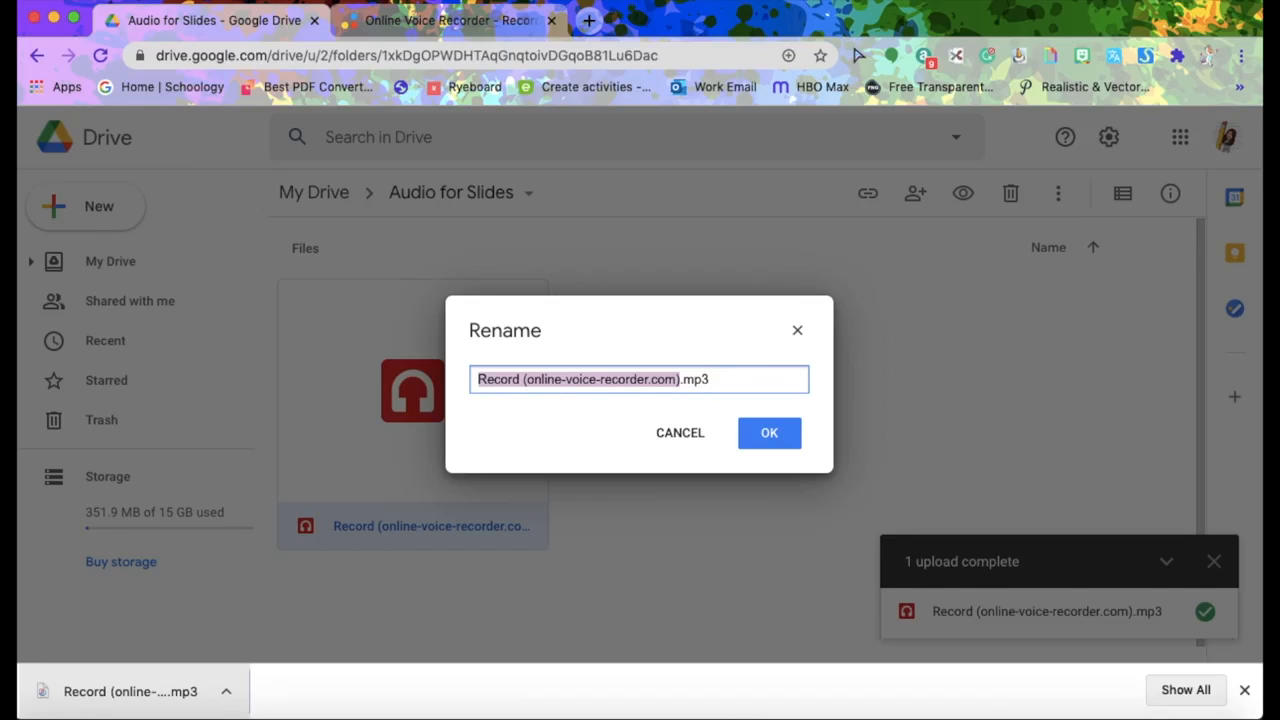
{"action": "type", "text": "Hot"}
{"action": "key", "text": "BackSpace"}
{"action": "type", "text": "wTo"}
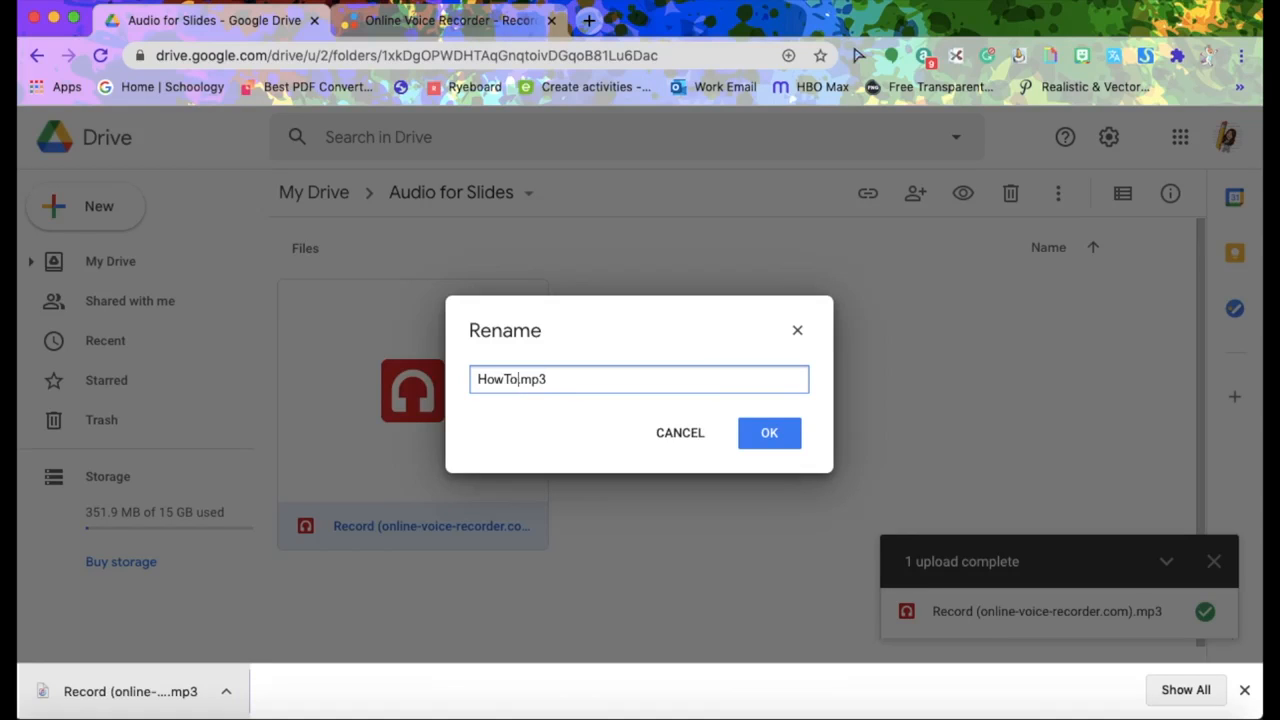
{"action": "left_click", "coordinate": [775, 435]}
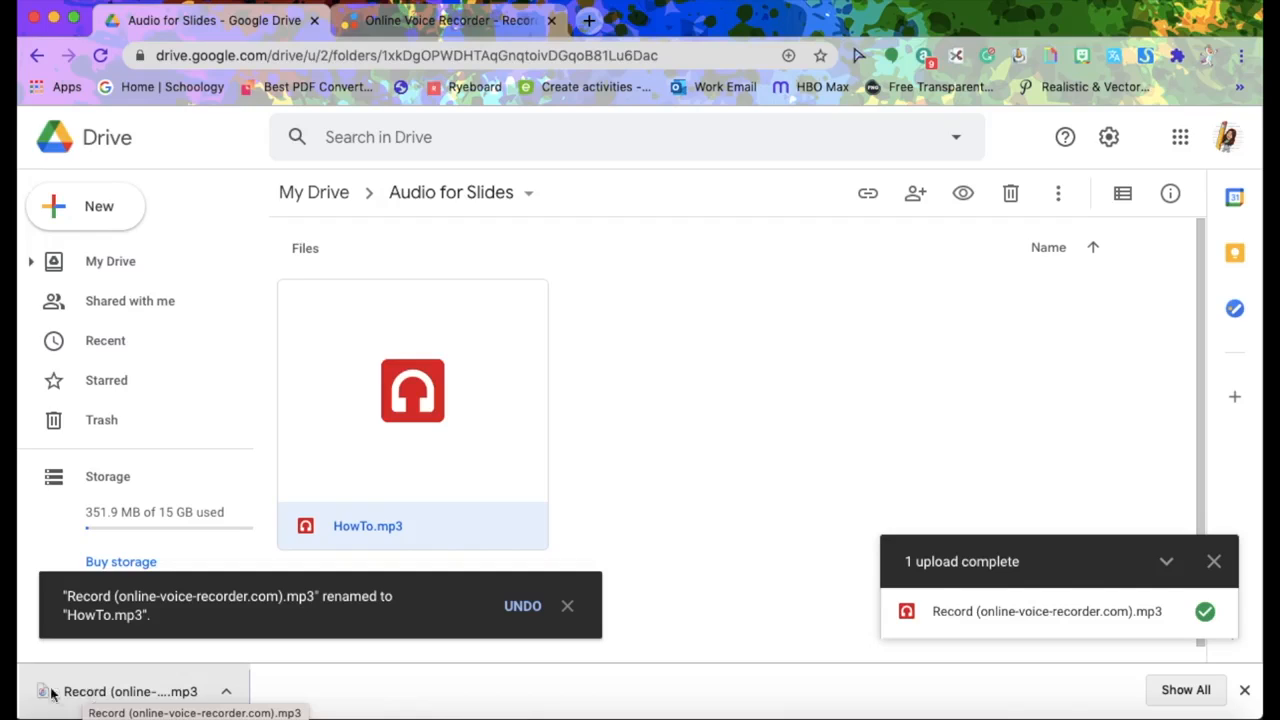
{"action": "left_click", "coordinate": [568, 608]}
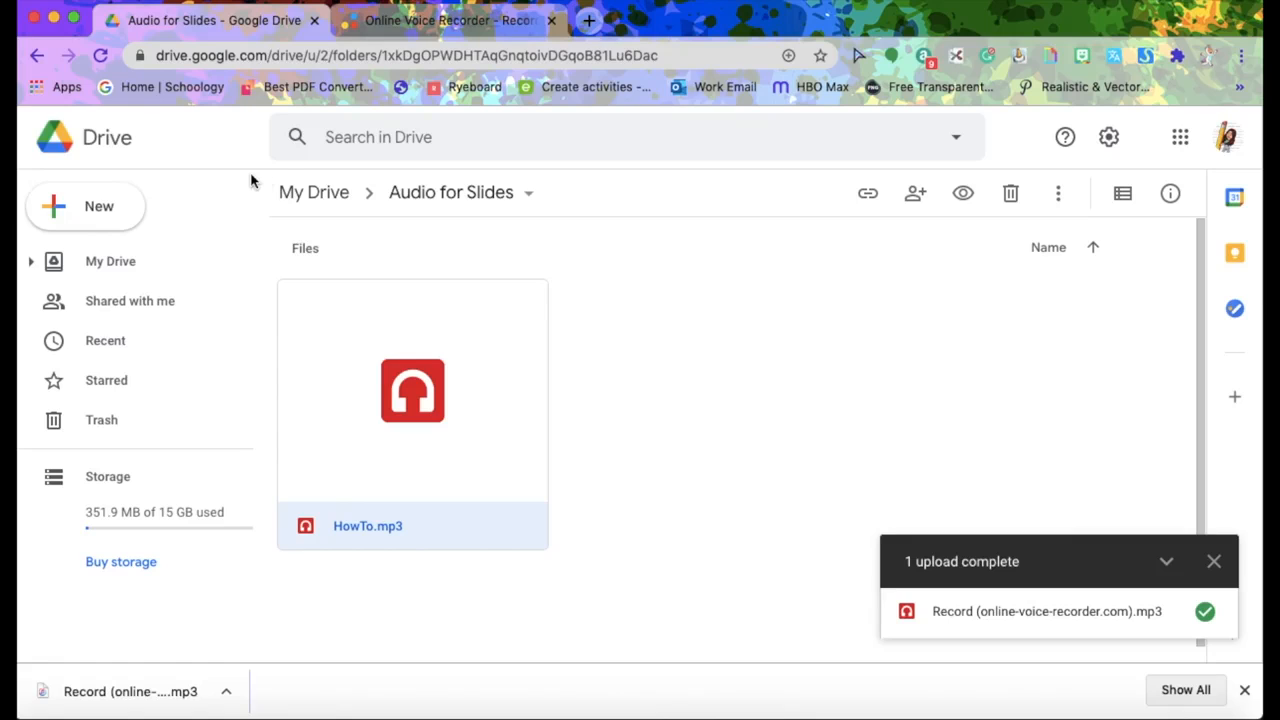
Create a blank presentation in Google Slides and apply the Blank layout to its first slide
{"action": "left_click", "coordinate": [1180, 140]}
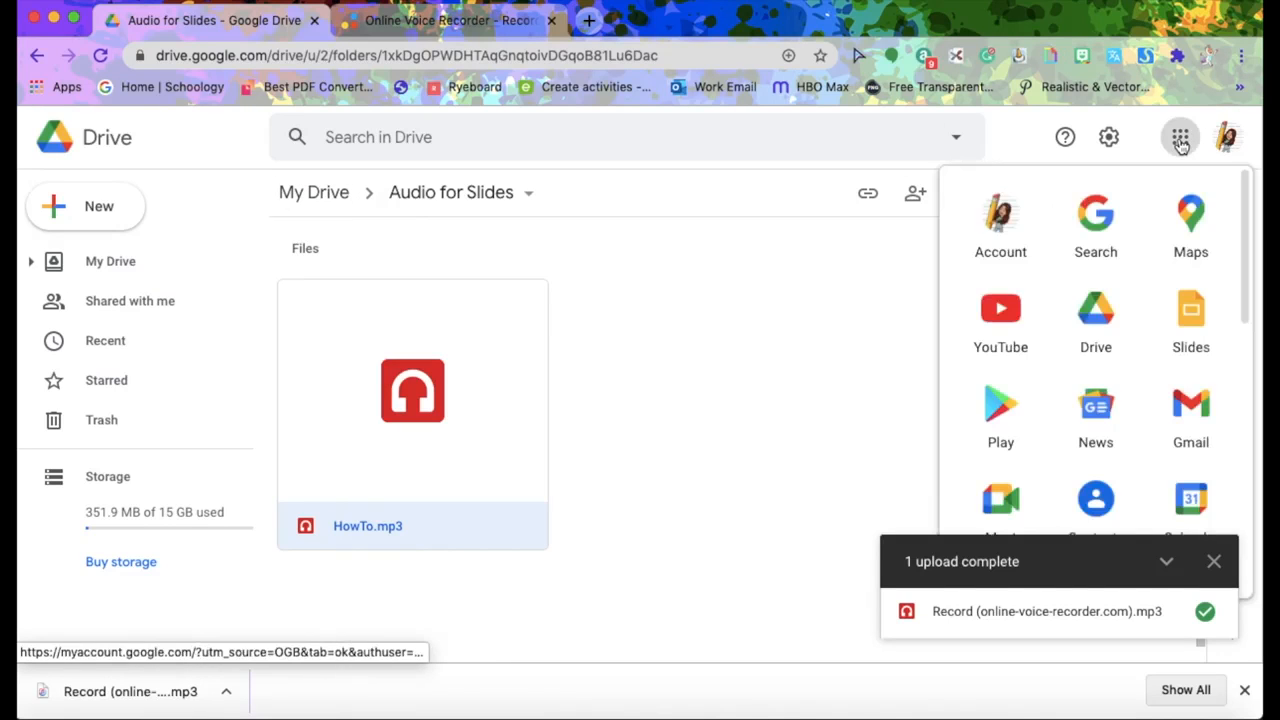
{"action": "left_click", "coordinate": [1195, 320]}
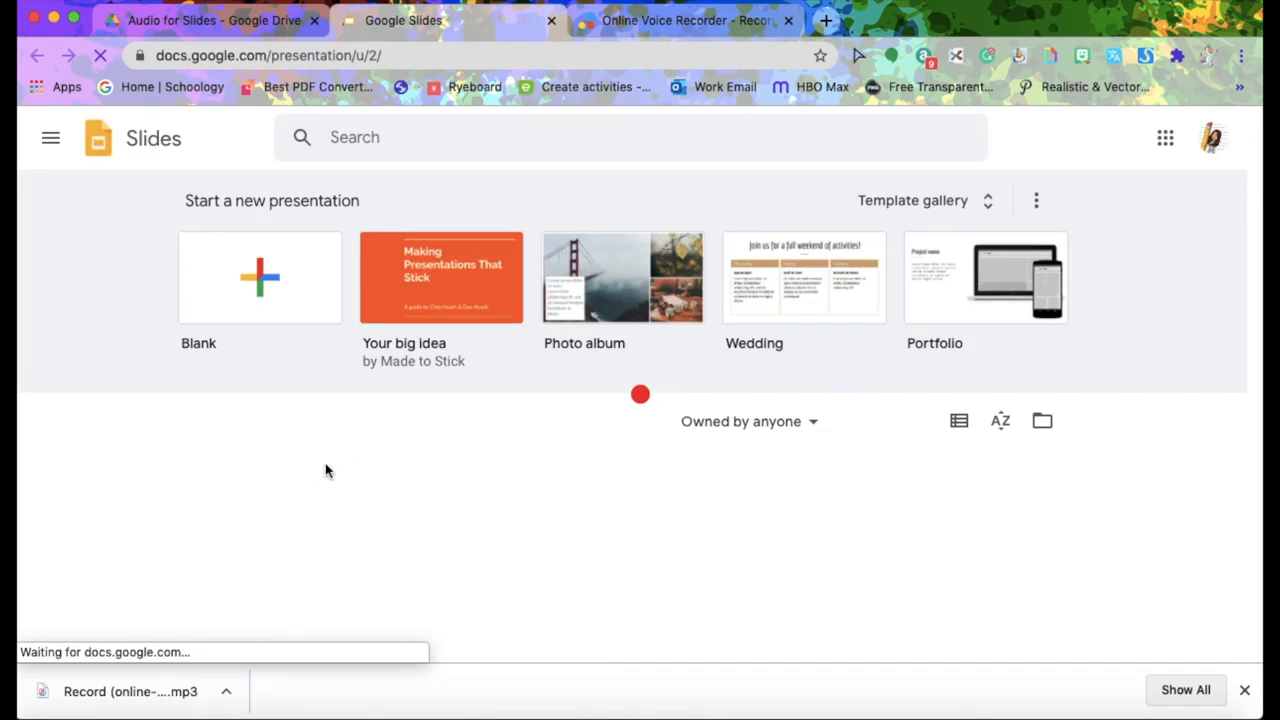
{"action": "left_click", "coordinate": [266, 292]}
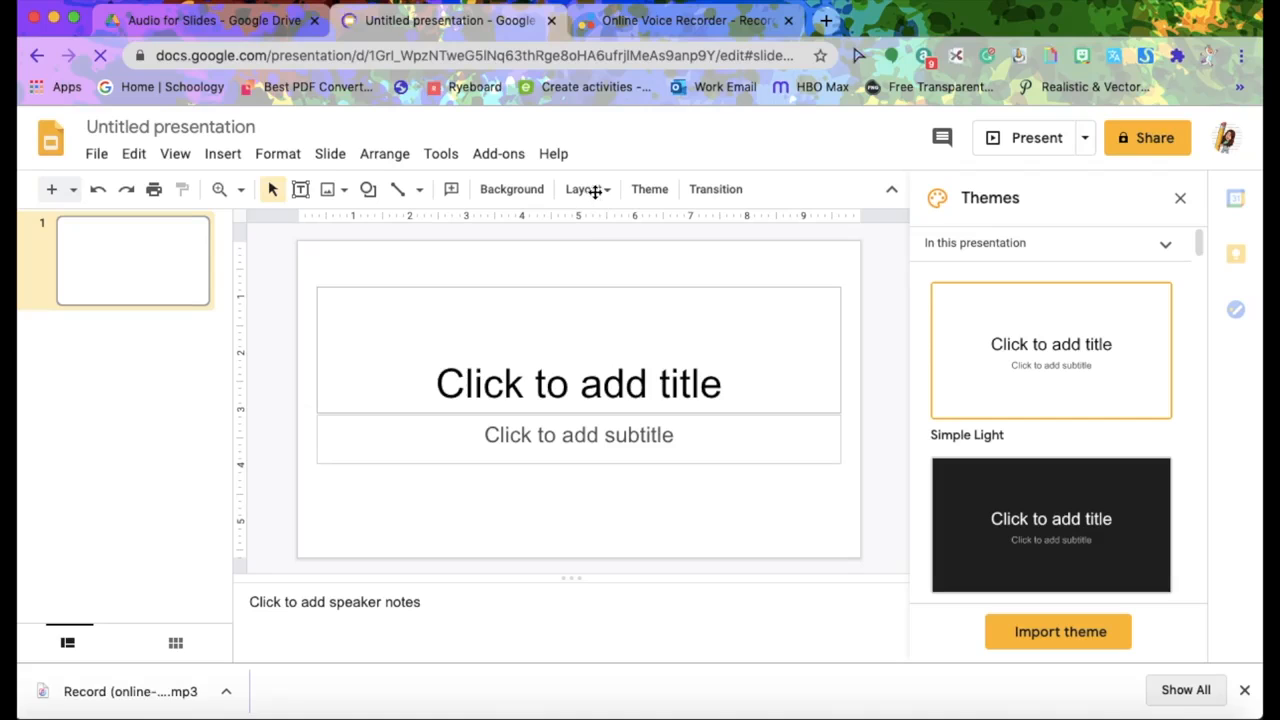
{"action": "left_click", "coordinate": [585, 192]}
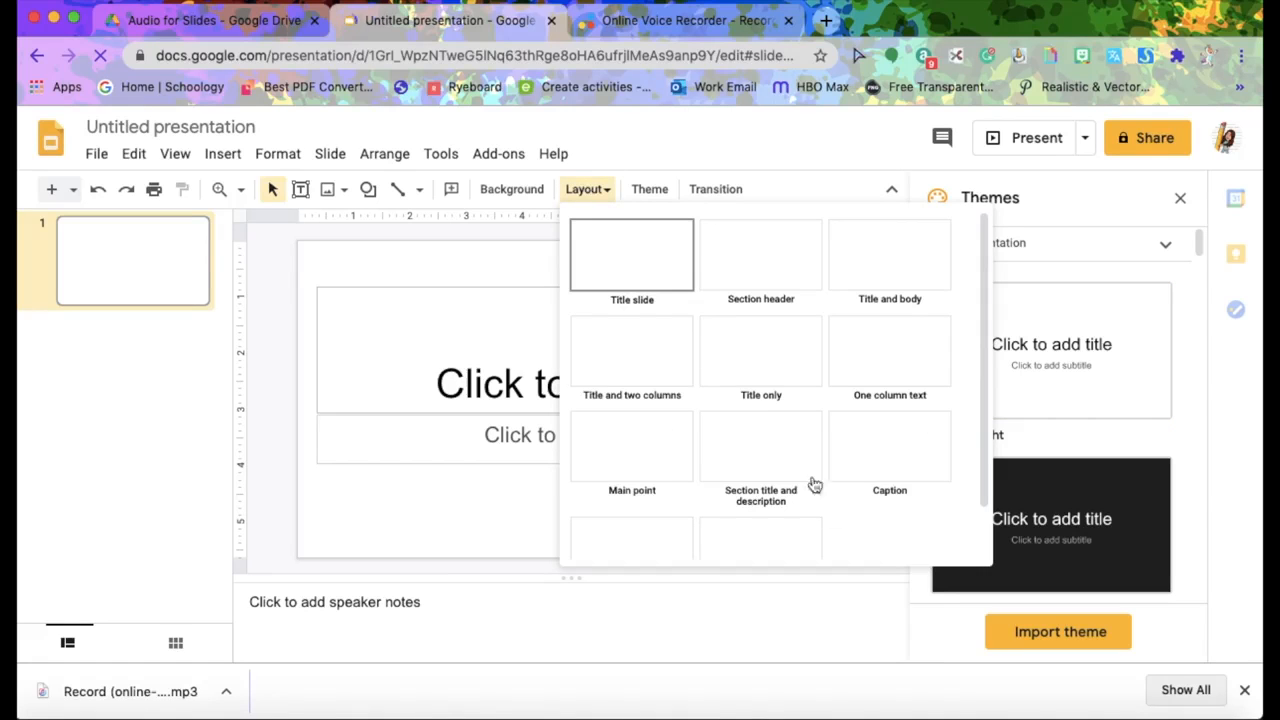
{"action": "scroll", "coordinate": [748, 515], "scroll_direction": "down", "scroll_amount": 2}
{"action": "left_click", "coordinate": [746, 515]}
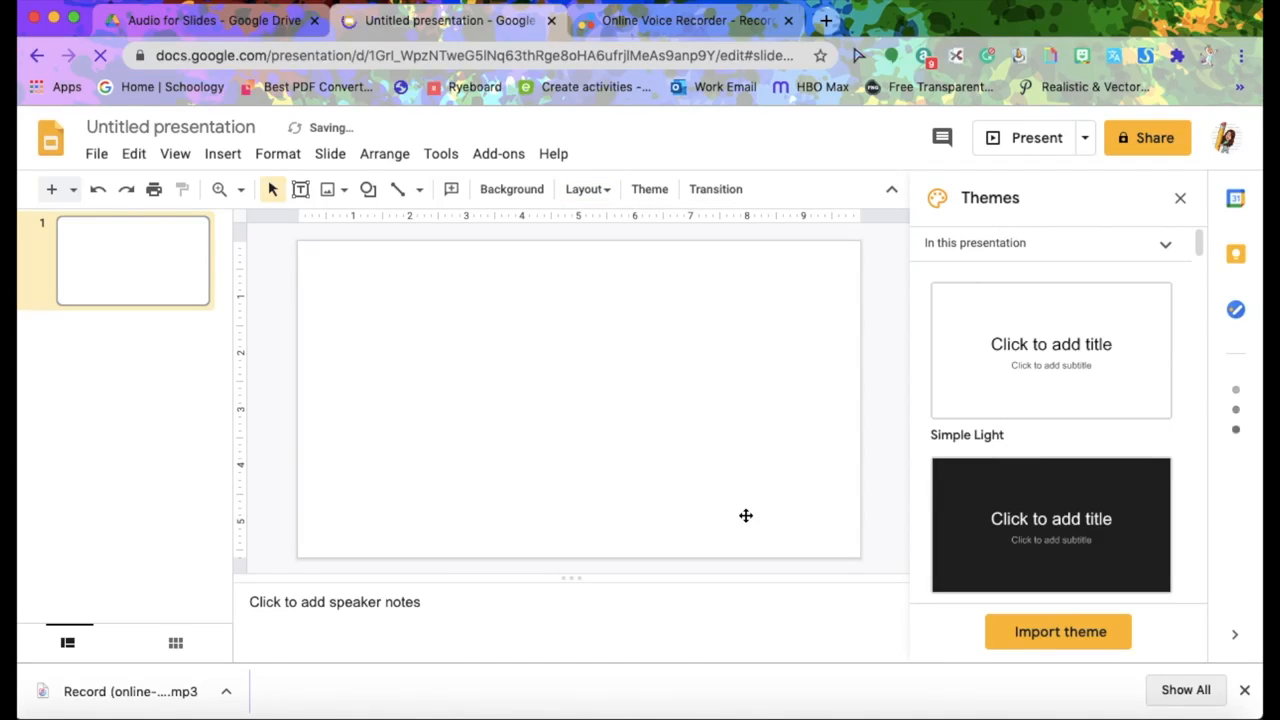
Insert the audio file HowTo.mp3 from My Drive into the blank slide
{"action": "left_click", "coordinate": [223, 156]}
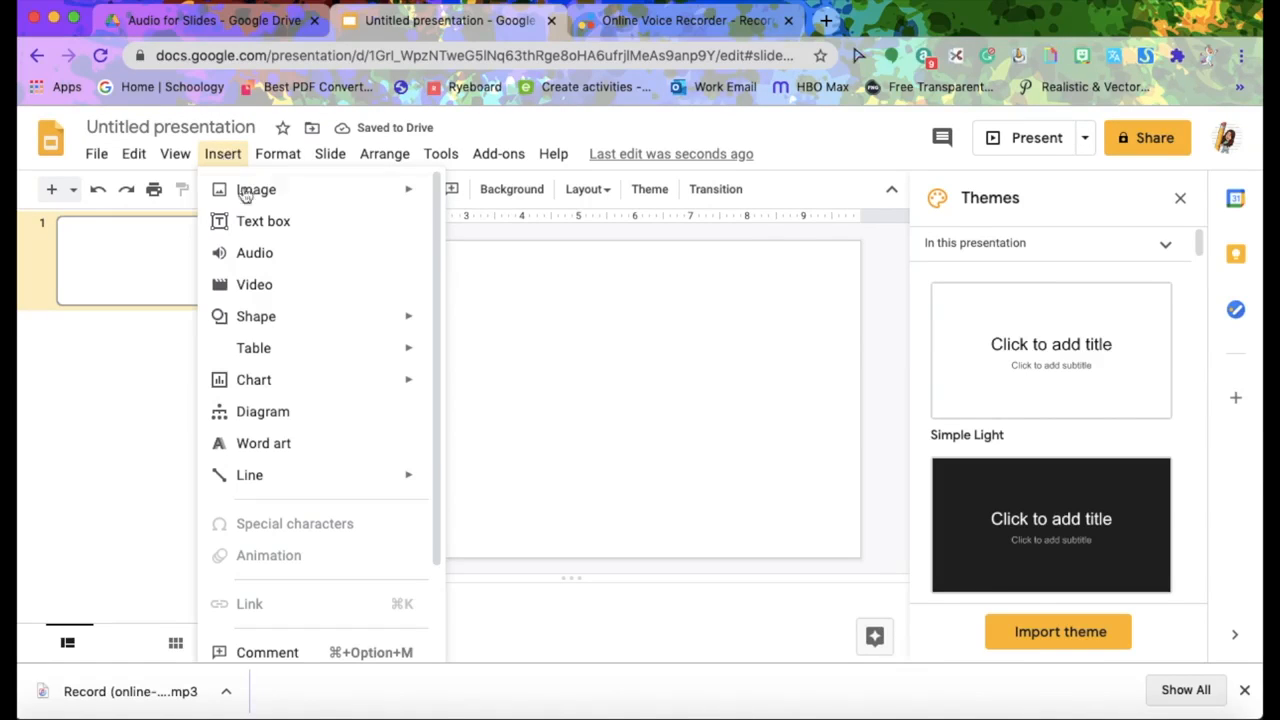
{"action": "left_click", "coordinate": [263, 252]}
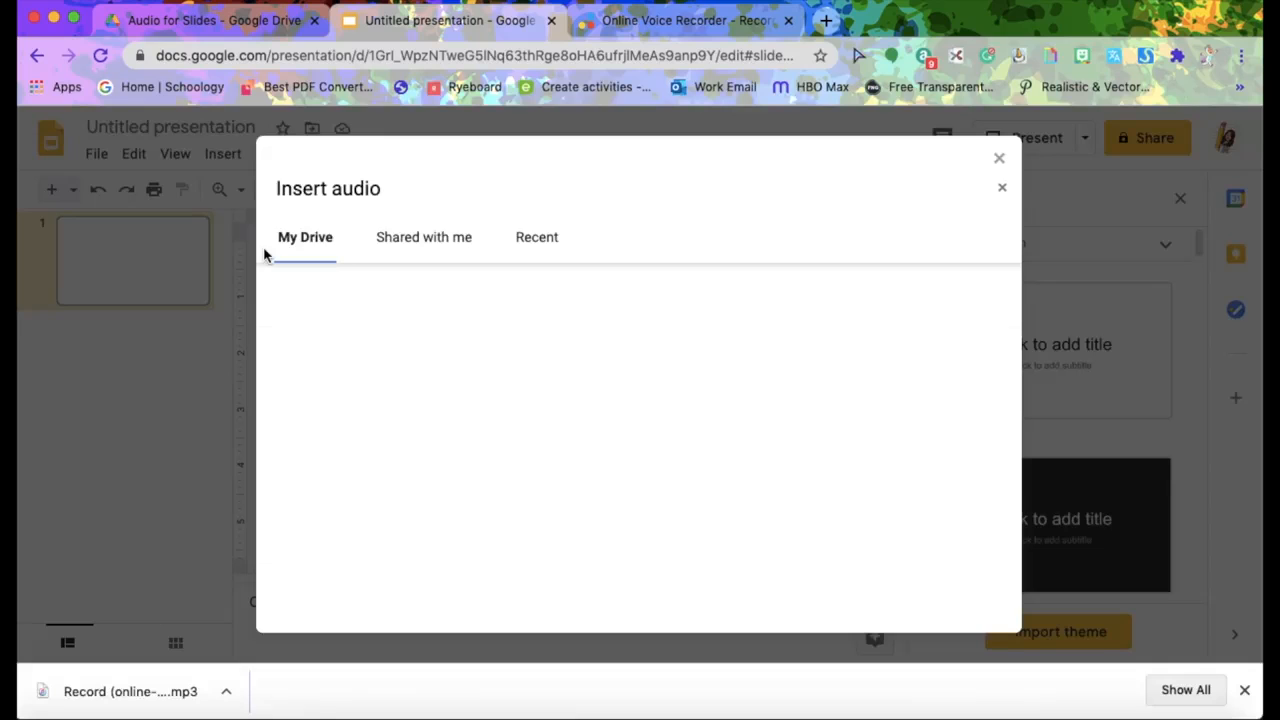
{"action": "scroll", "coordinate": [366, 437], "scroll_direction": "down", "scroll_amount": 3}
{"action": "scroll", "coordinate": [370, 440], "scroll_direction": "up", "scroll_amount": 3}
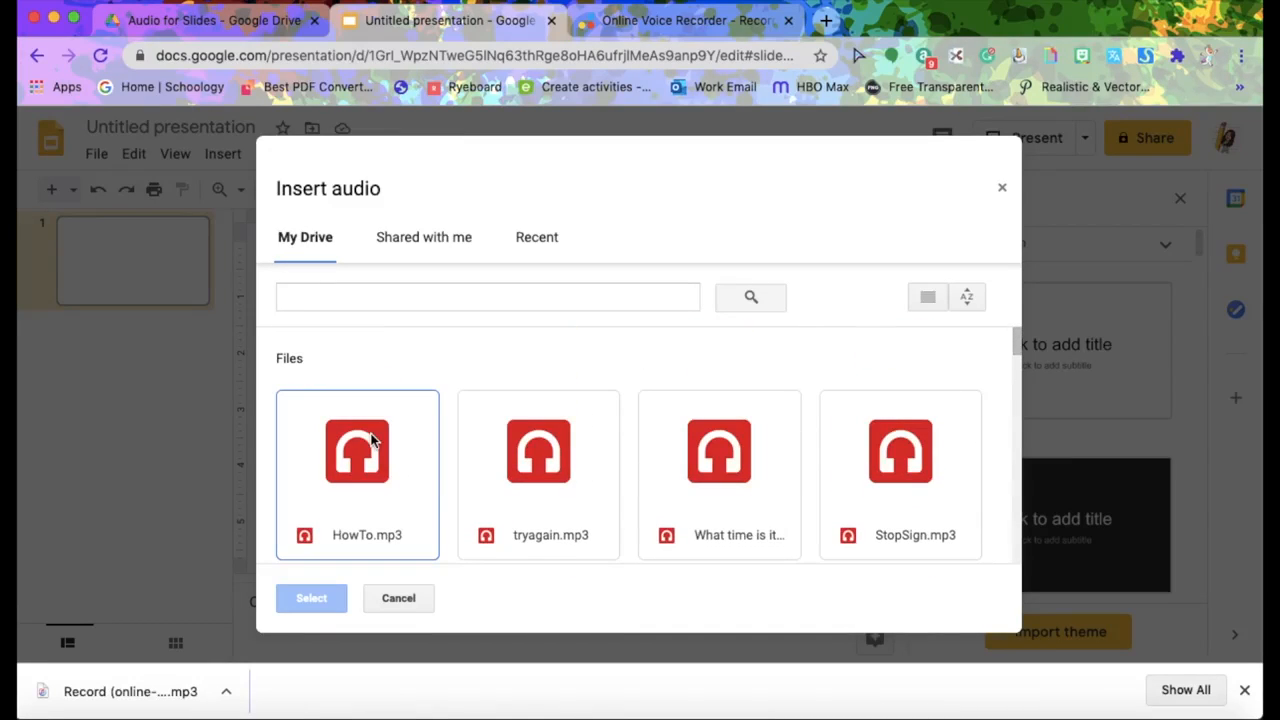
{"action": "scroll", "coordinate": [370, 440], "scroll_direction": "down", "scroll_amount": 1}
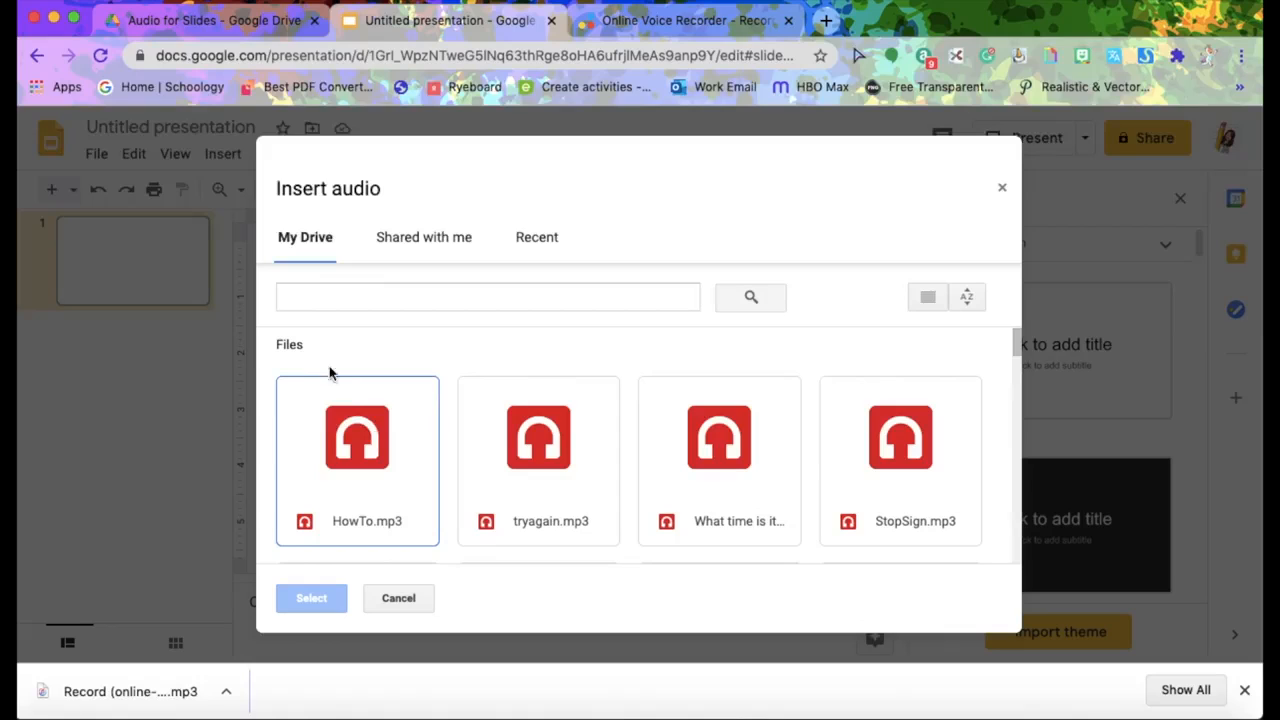
{"action": "left_click", "coordinate": [362, 438]}
{"action": "left_click", "coordinate": [311, 598]}
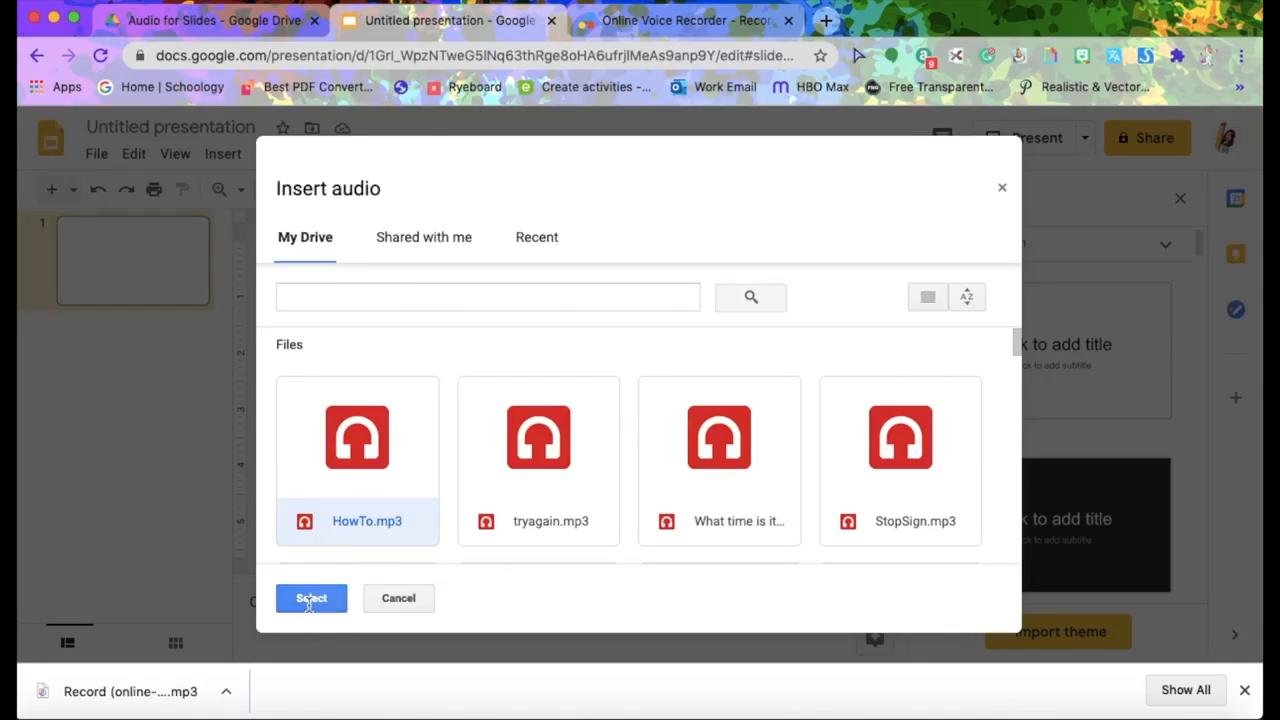